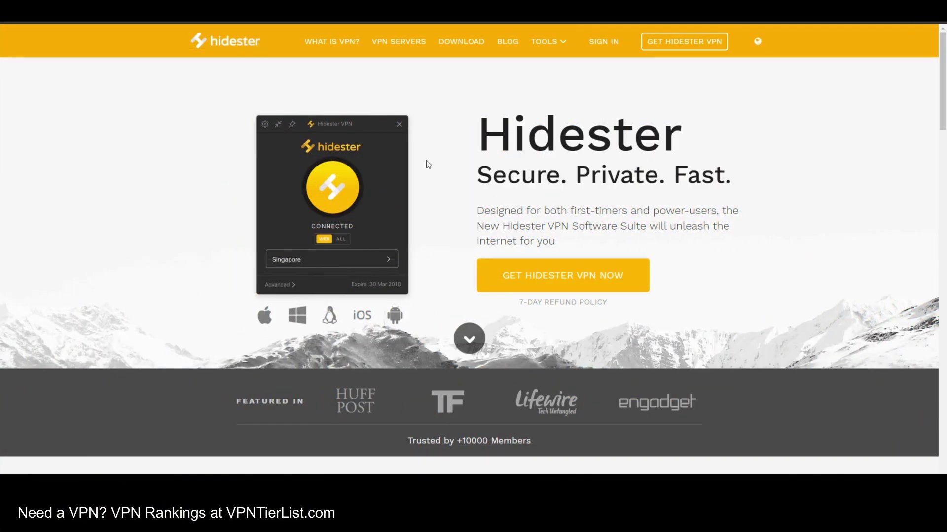
# Step: Browse the homepage, then open pricing: 1 month $9.99, 12 months $3.99/month, 6 months $6/month
pyautogui.scroll(-4, 445, 135)
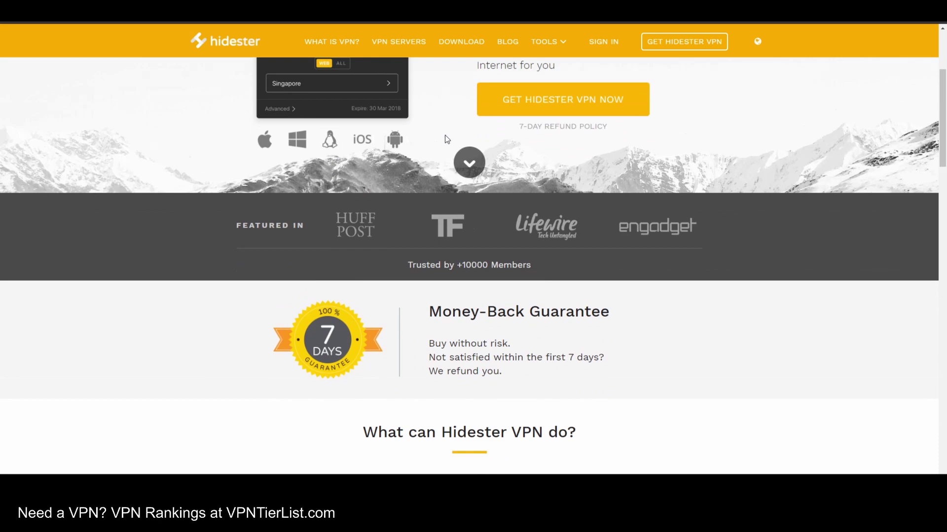
pyautogui.scroll(-10, 567, 106)
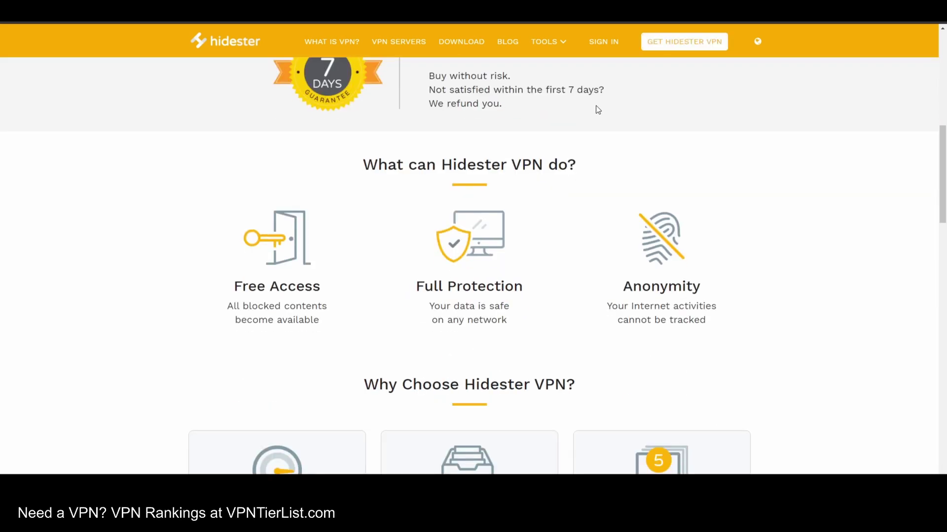
pyautogui.scroll(3, 586, 157)
pyautogui.scroll(-6, 596, 153)
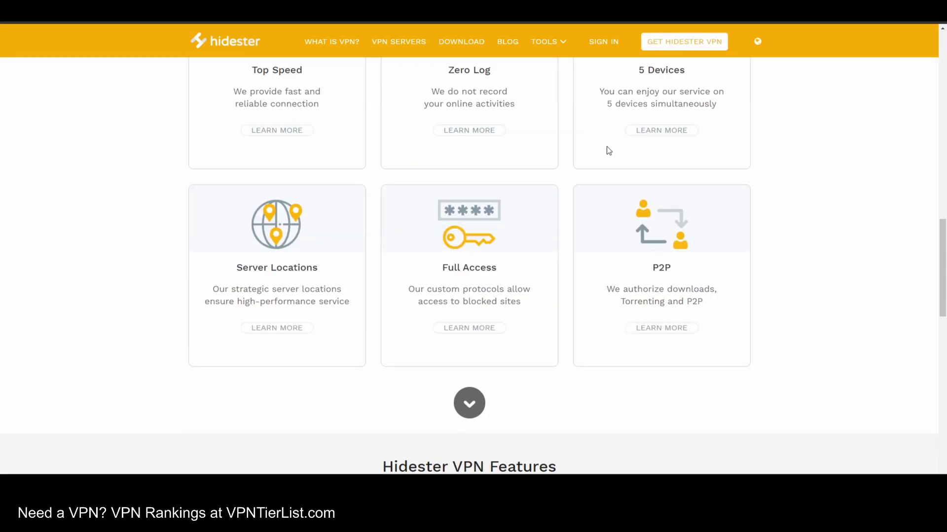
pyautogui.scroll(1, 691, 158)
pyautogui.scroll(-6, 628, 133)
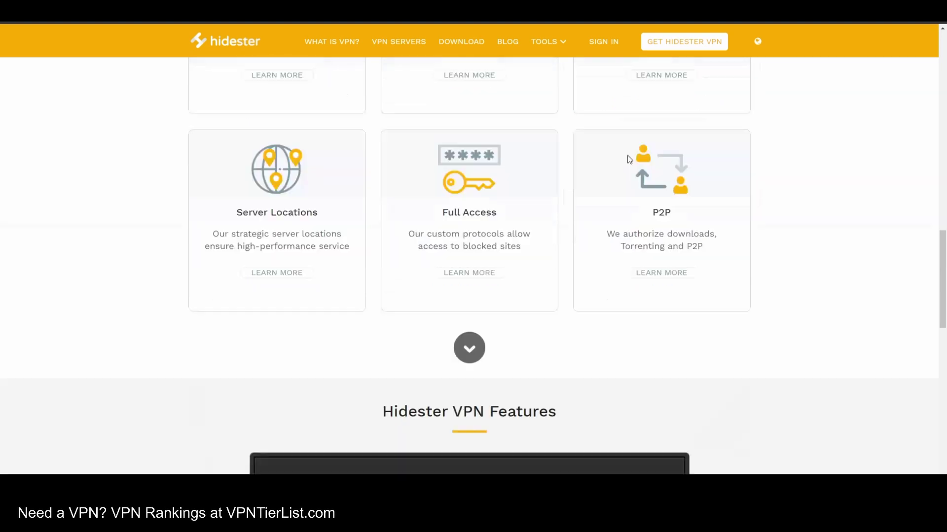
pyautogui.scroll(19, 473, 124)
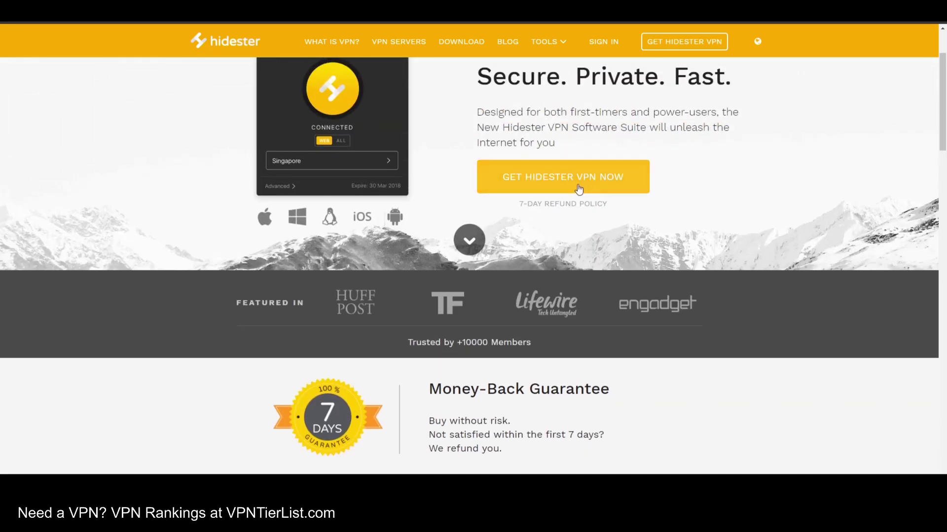
pyautogui.click(579, 188)
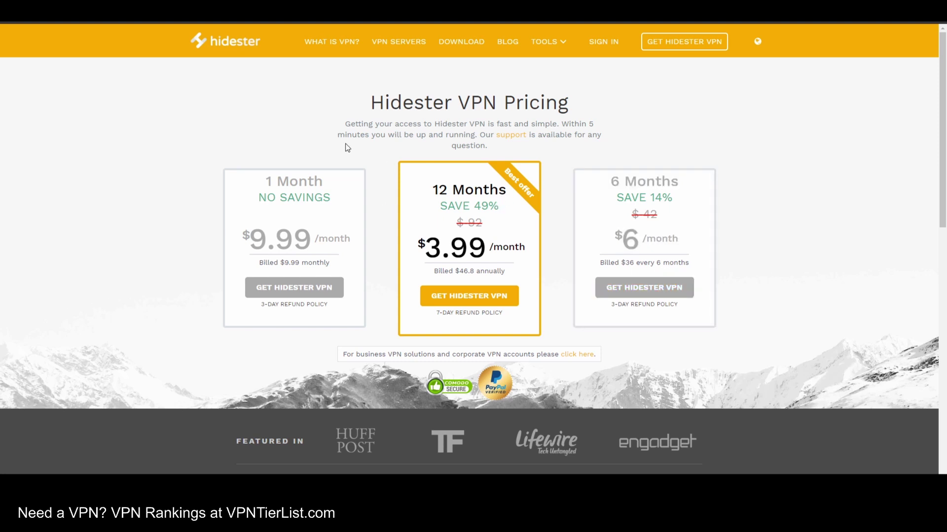
# Step: Scroll down the pricing page to the signup form's payment section
pyautogui.scroll(-1, 310, 189)
pyautogui.scroll(-3, 352, 188)
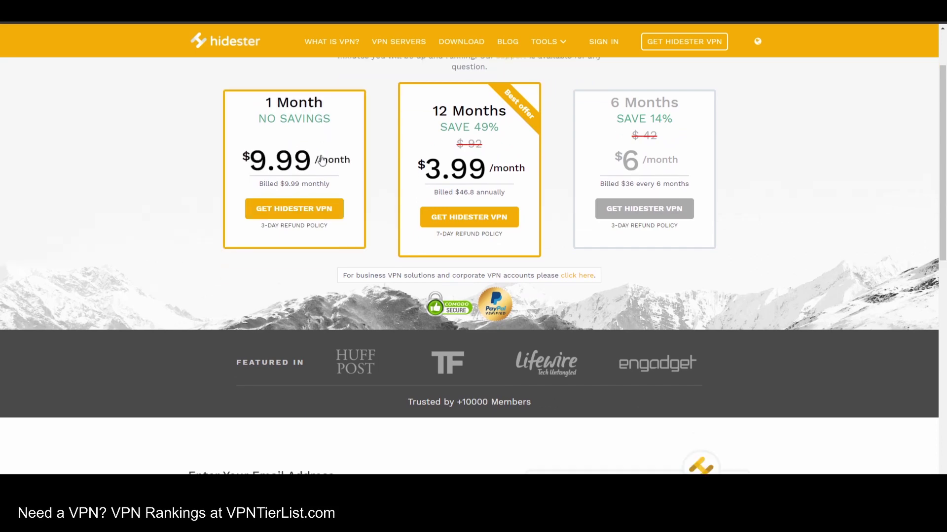
pyautogui.scroll(4, 330, 163)
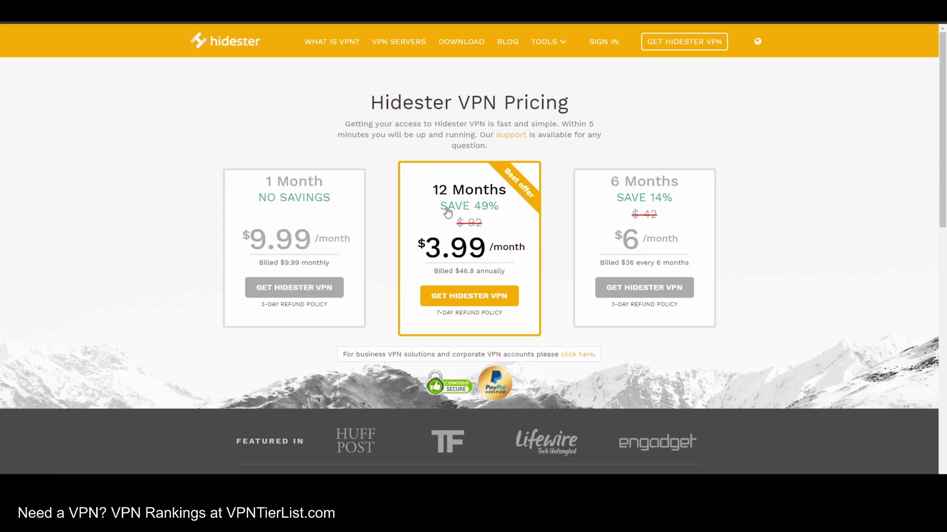
pyautogui.scroll(-6, 217, 182)
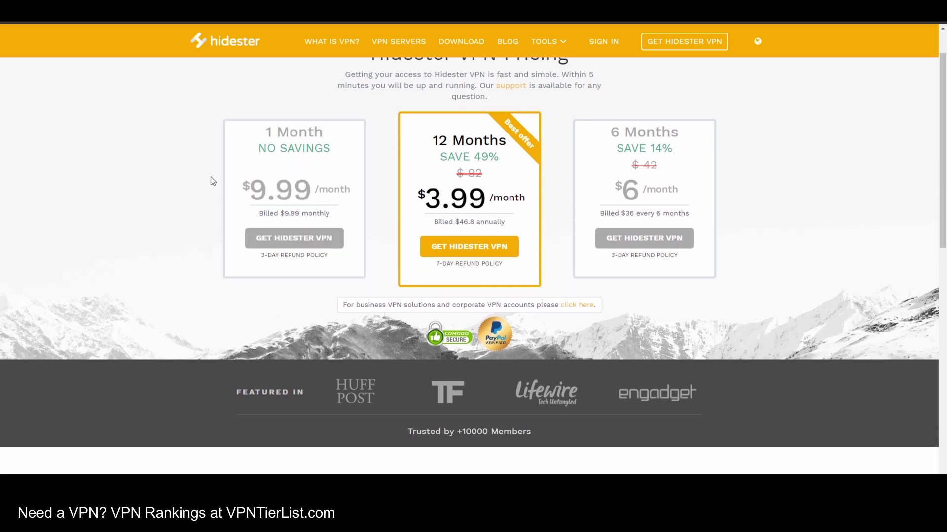
pyautogui.scroll(-4, 209, 117)
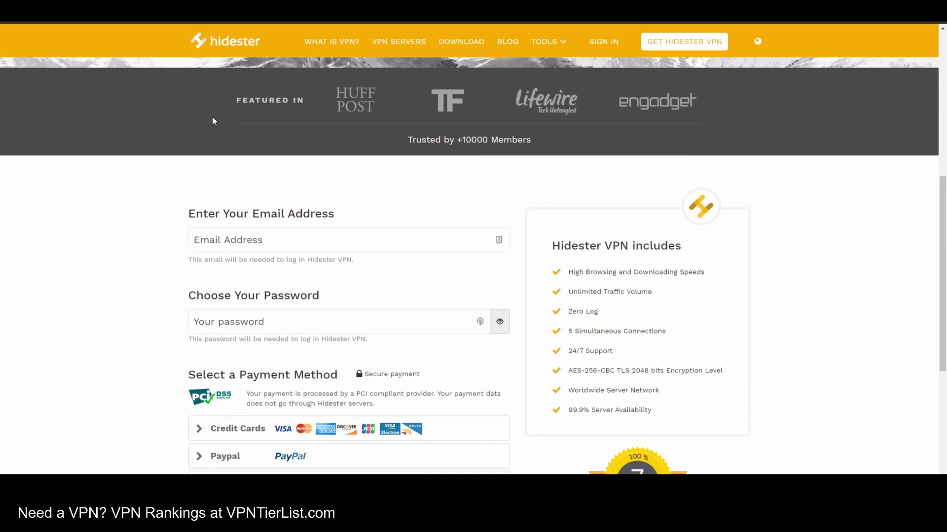
pyautogui.moveTo(679, 202); pyautogui.dragTo(553, 198)
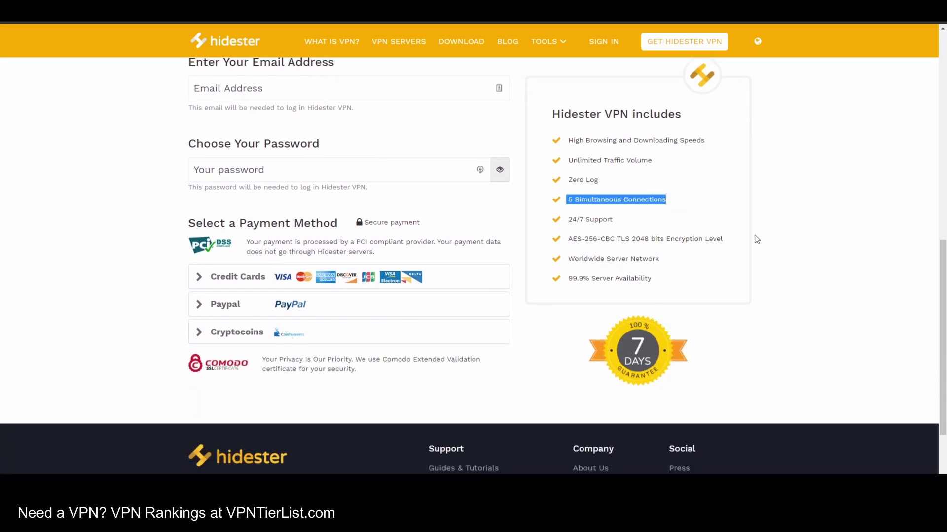
pyautogui.scroll(2, 754, 238)
pyautogui.scroll(-2, 469, 211)
# Step: Expand Cryptocoins, then PayPal, then Credit Cards to show the $3.99/month card payment details
pyautogui.click(331, 339)
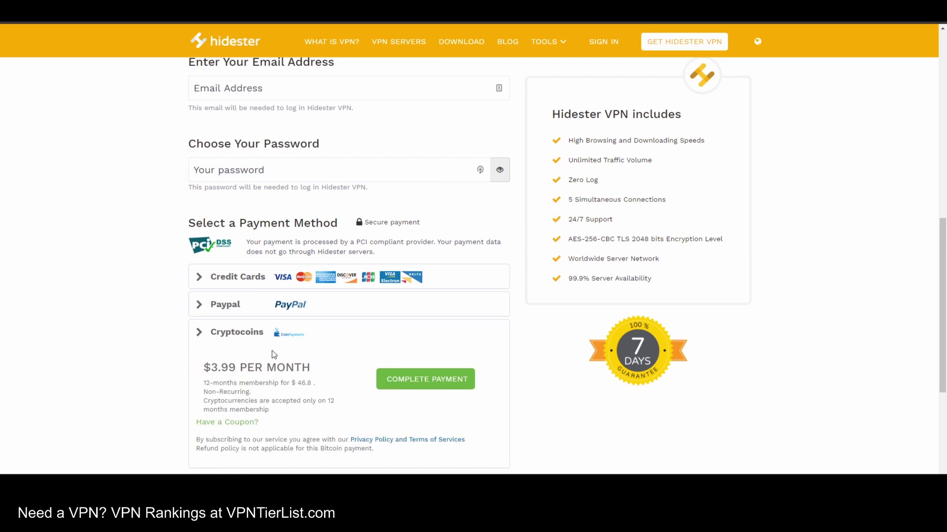
pyautogui.click(227, 305)
pyautogui.click(309, 282)
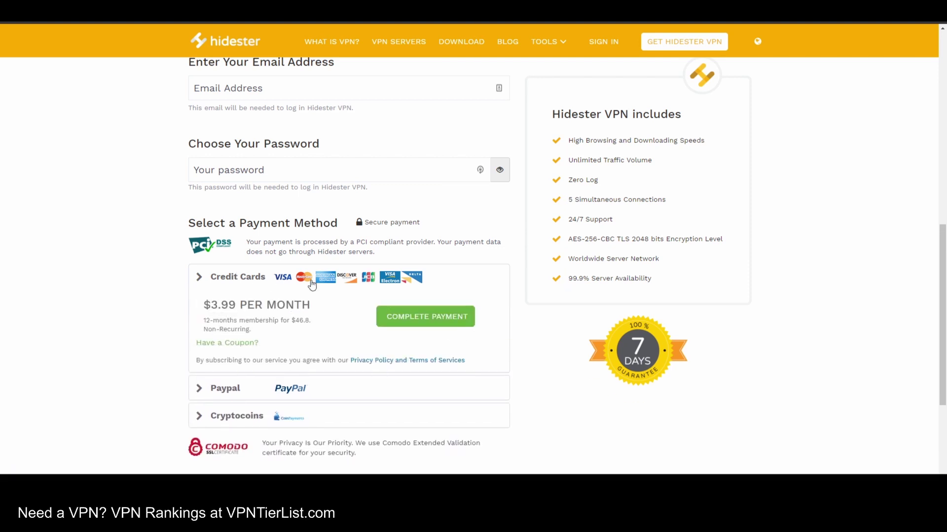
pyautogui.scroll(2, 368, 389)
pyautogui.scroll(-3, 495, 353)
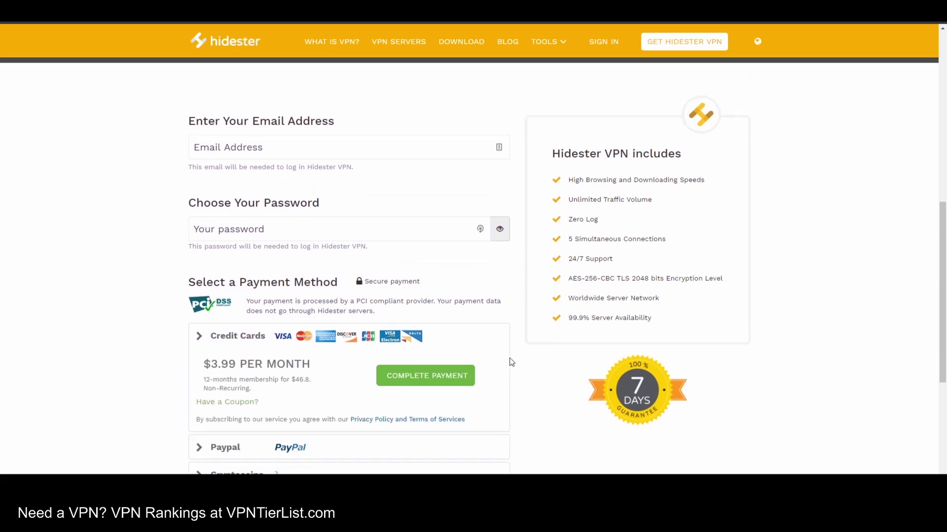
pyautogui.scroll(2, 488, 346)
pyautogui.scroll(2, 512, 355)
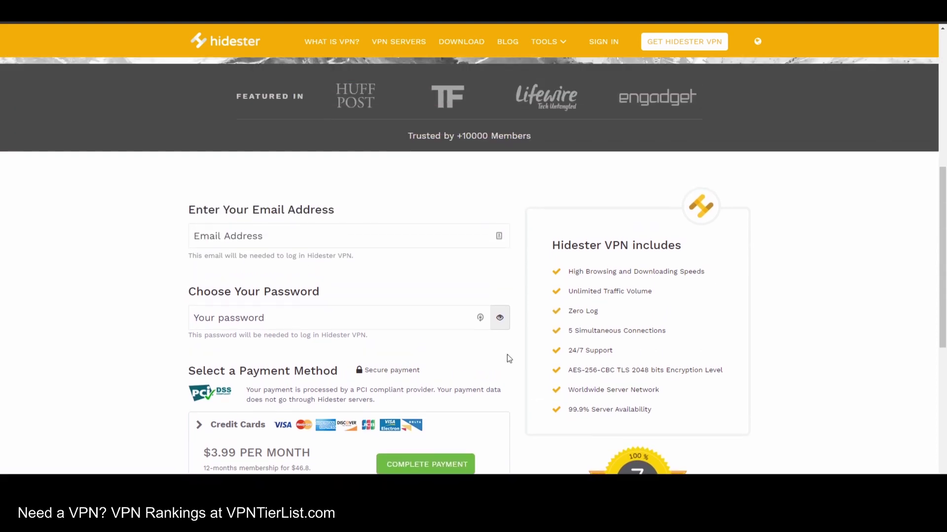
pyautogui.scroll(-3, 510, 345)
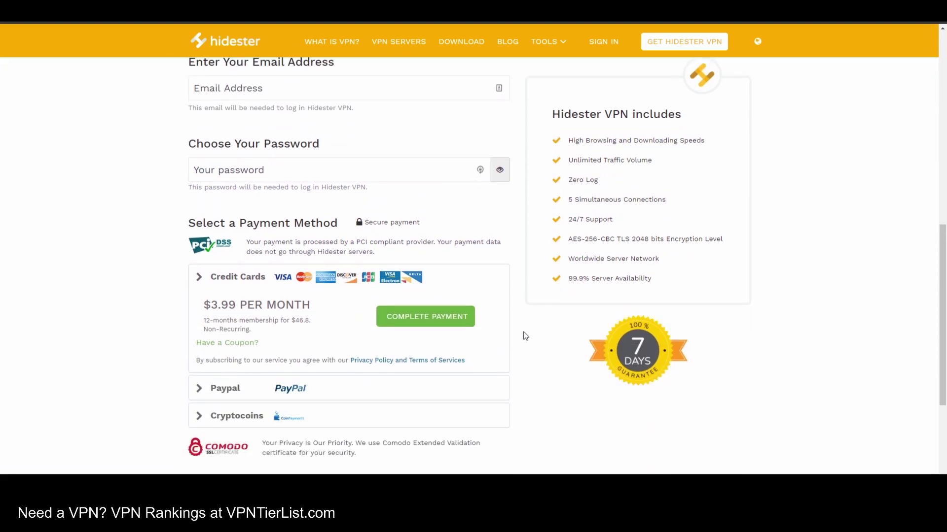
pyautogui.scroll(1, 600, 303)
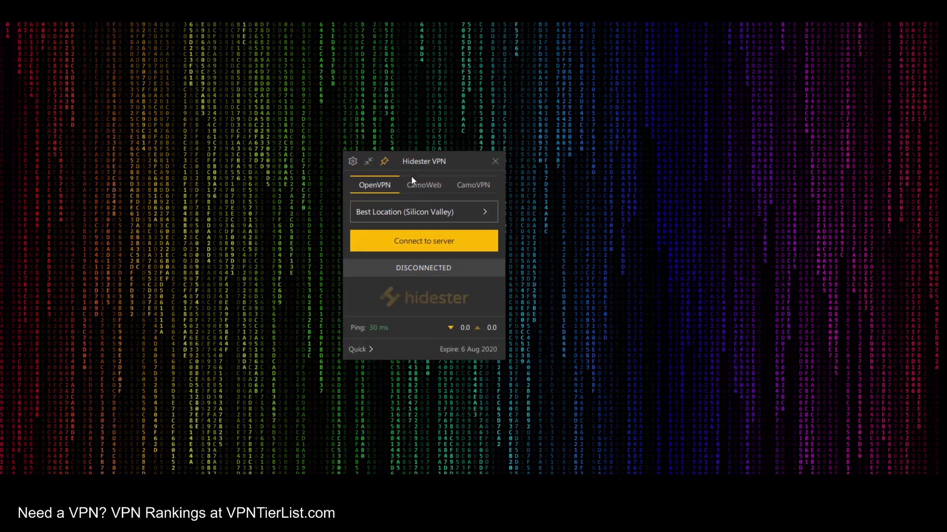
# Step: Move the VPN window and open Settings from the gear menu, landing on the General page
pyautogui.moveTo(432, 160); pyautogui.dragTo(453, 145)
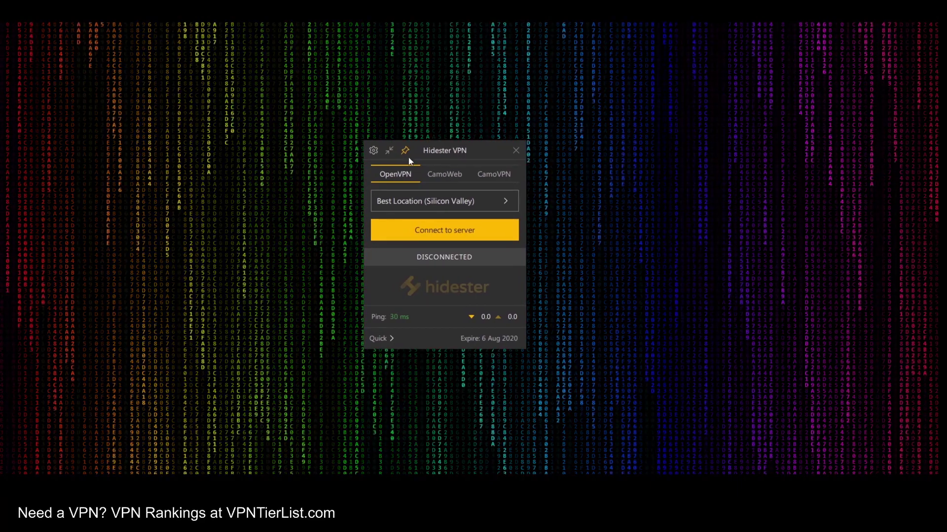
pyautogui.click(373, 151)
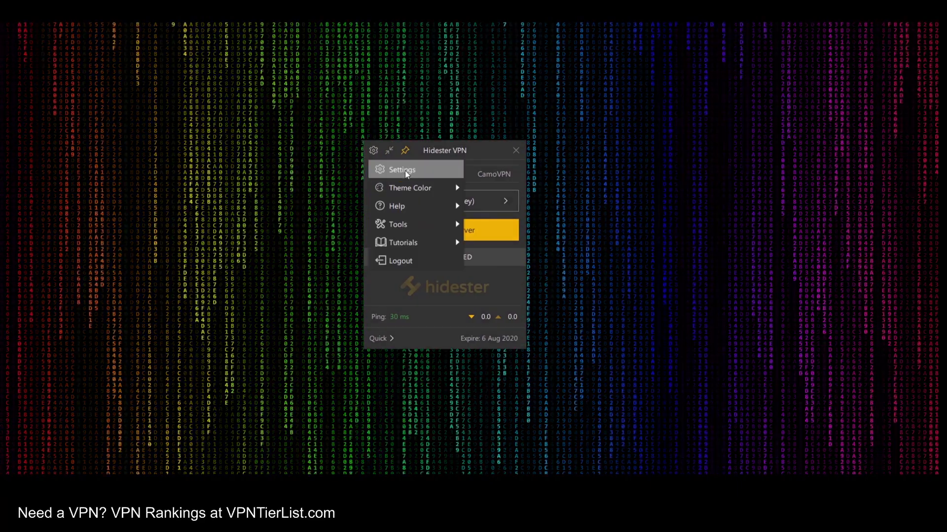
pyautogui.click(427, 170)
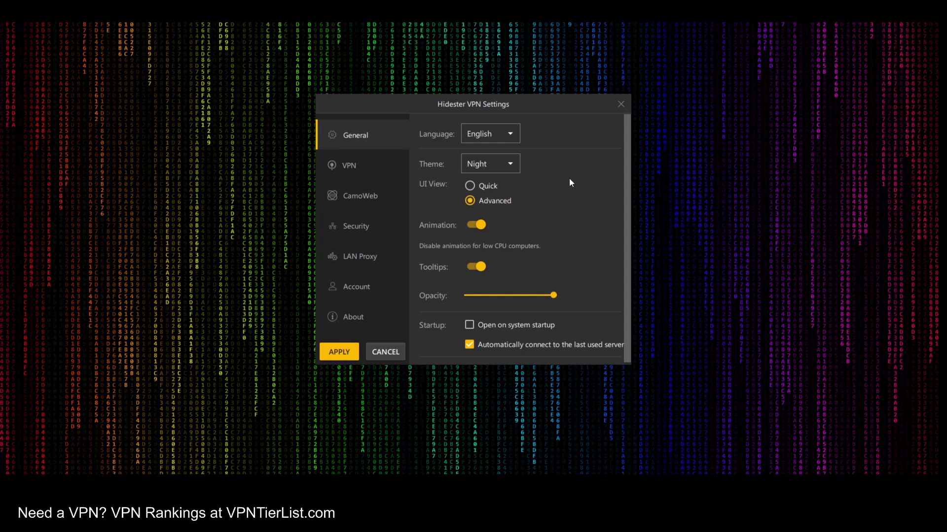
pyautogui.click(499, 165)
pyautogui.click(500, 166)
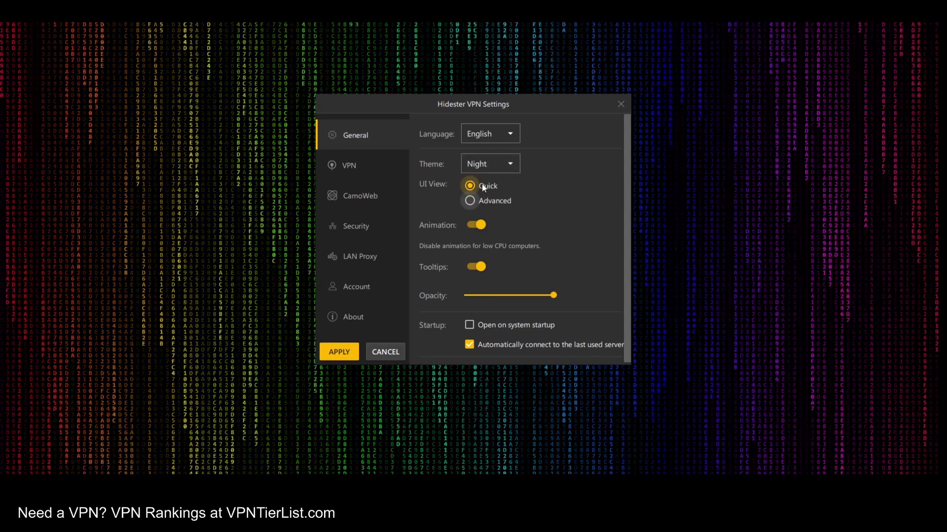
pyautogui.click(470, 200)
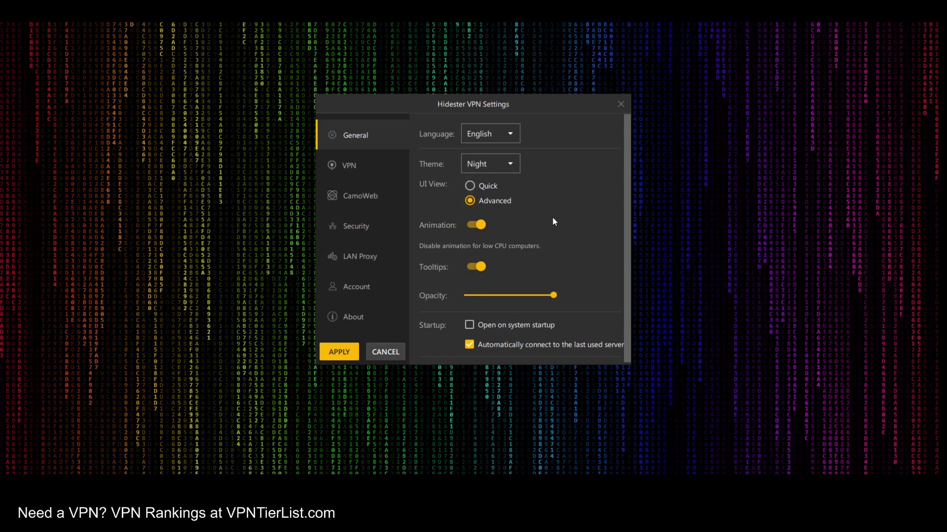
pyautogui.scroll(-1, 554, 222)
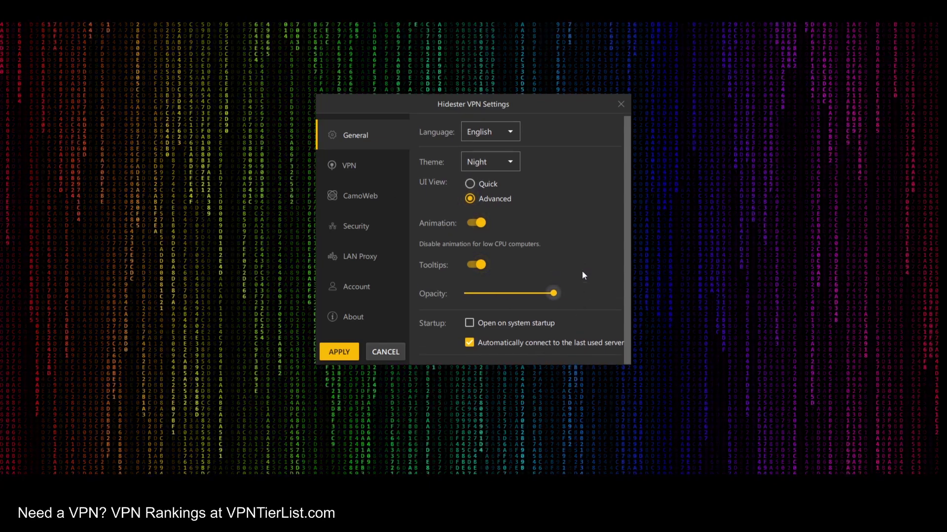
pyautogui.moveTo(553, 293); pyautogui.dragTo(659, 303)
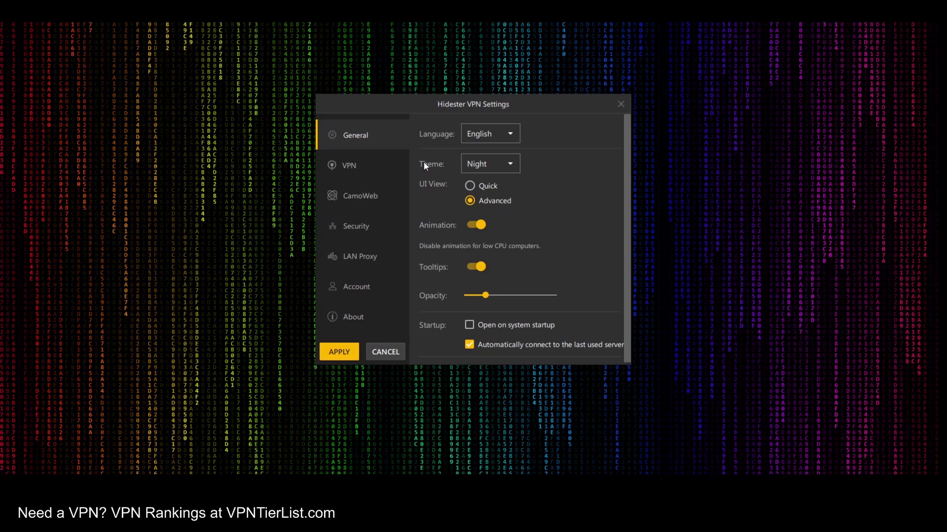
# Step: Apply the general settings and switch the app's theme colour to Light
pyautogui.click(342, 356)
pyautogui.click(375, 141)
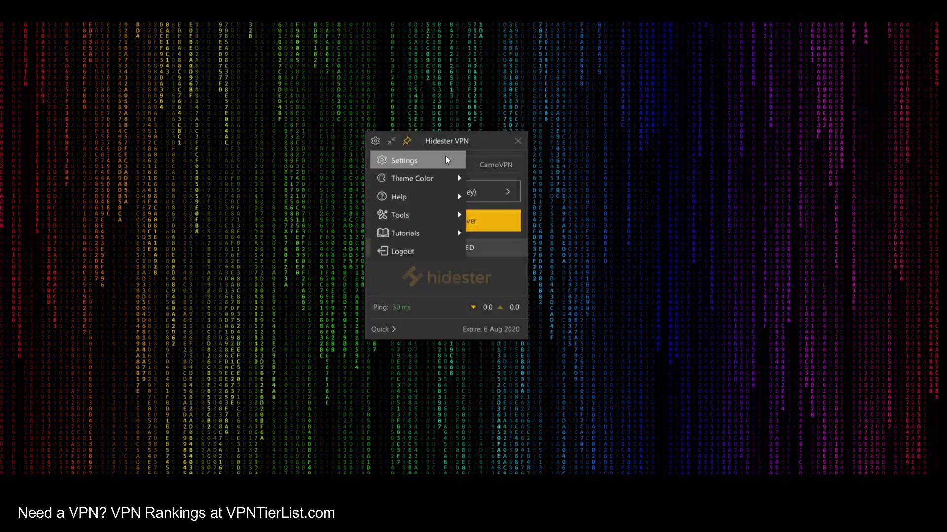
pyautogui.click(405, 162)
pyautogui.click(378, 352)
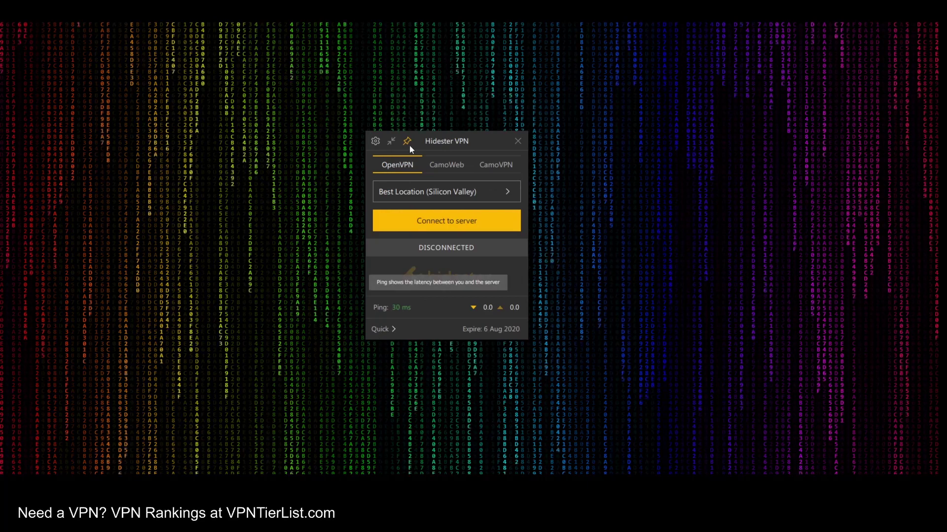
pyautogui.click(376, 141)
pyautogui.click(483, 195)
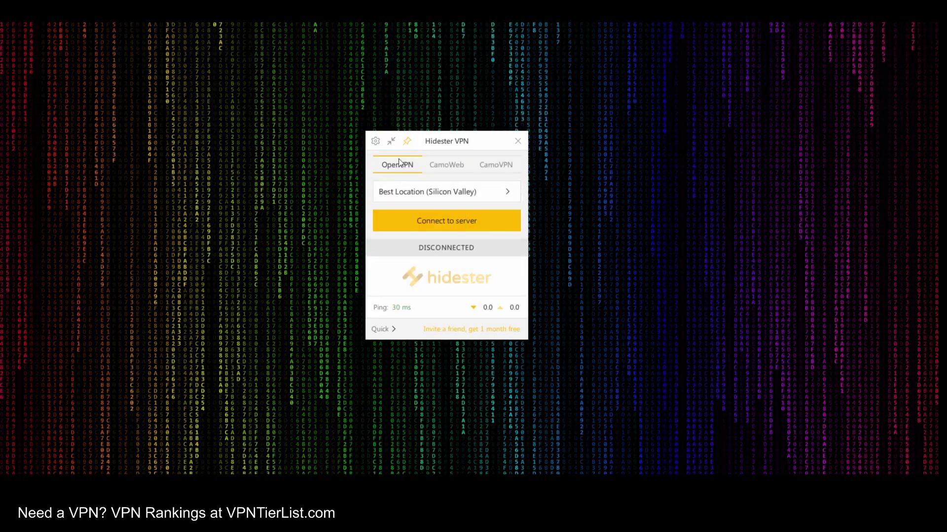
# Step: Reopen Settings and check the VPN page's DNS list, keeping Hidester DNS
pyautogui.click(375, 141)
pyautogui.click(408, 159)
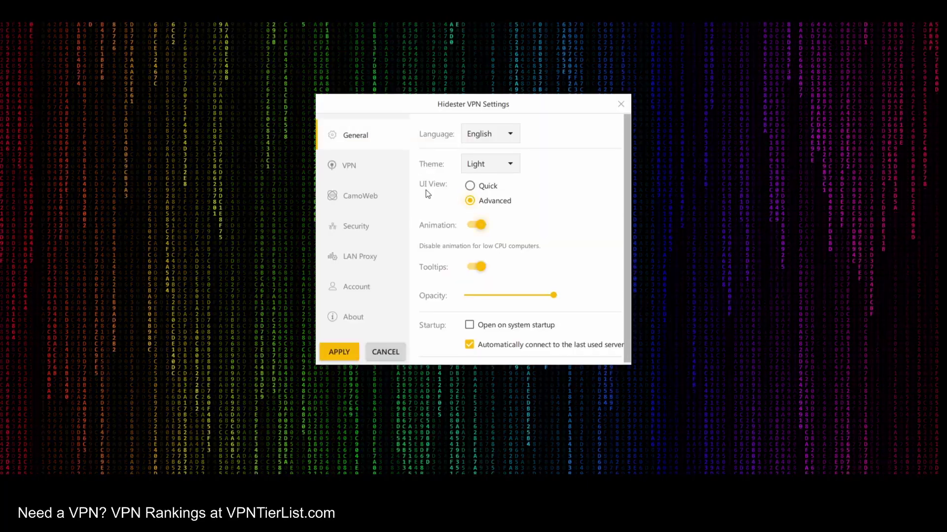
pyautogui.click(372, 170)
pyautogui.click(545, 139)
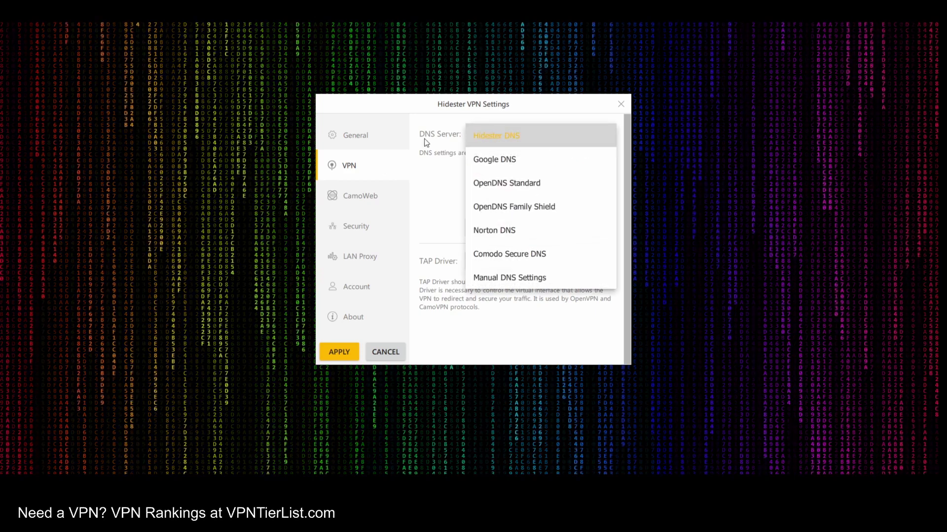
pyautogui.click(431, 198)
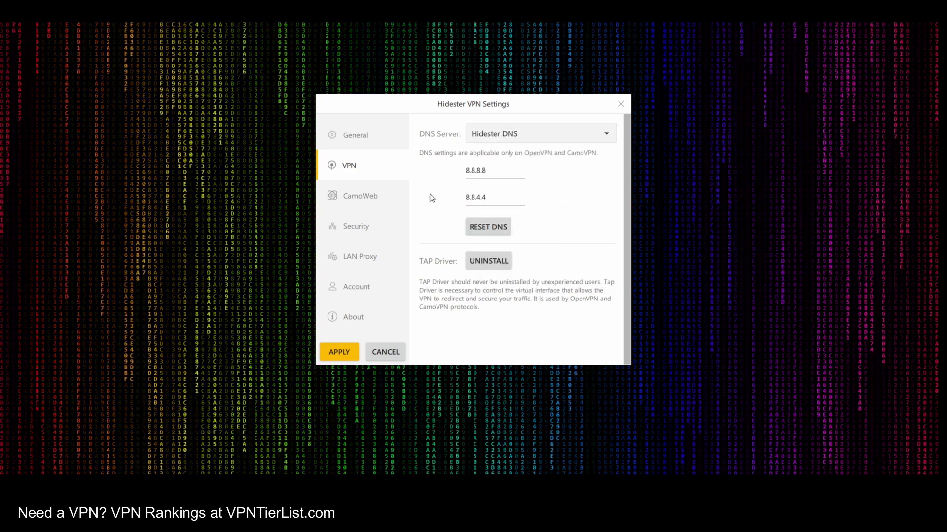
# Step: Review CamoWeb Smart Mode (keeping China), then the Security kill switch and LAN Proxy pages
pyautogui.click(385, 196)
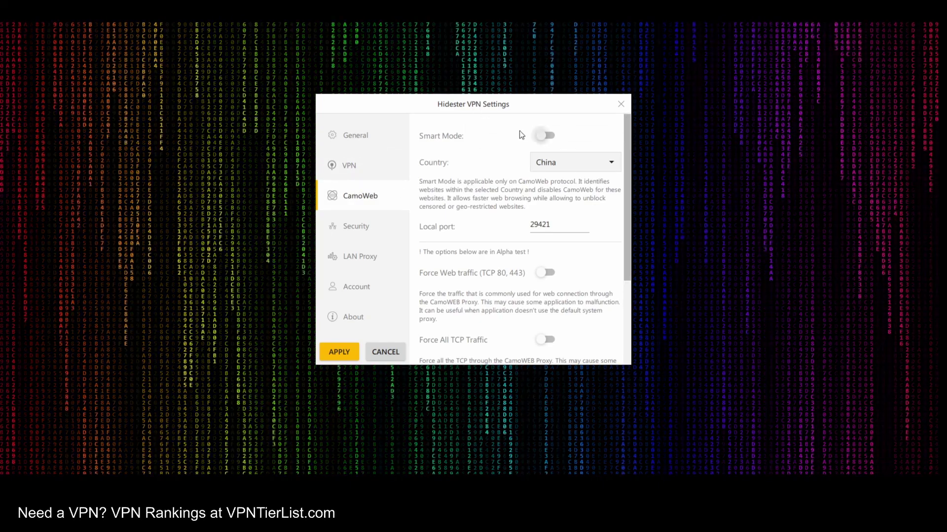
pyautogui.click(578, 163)
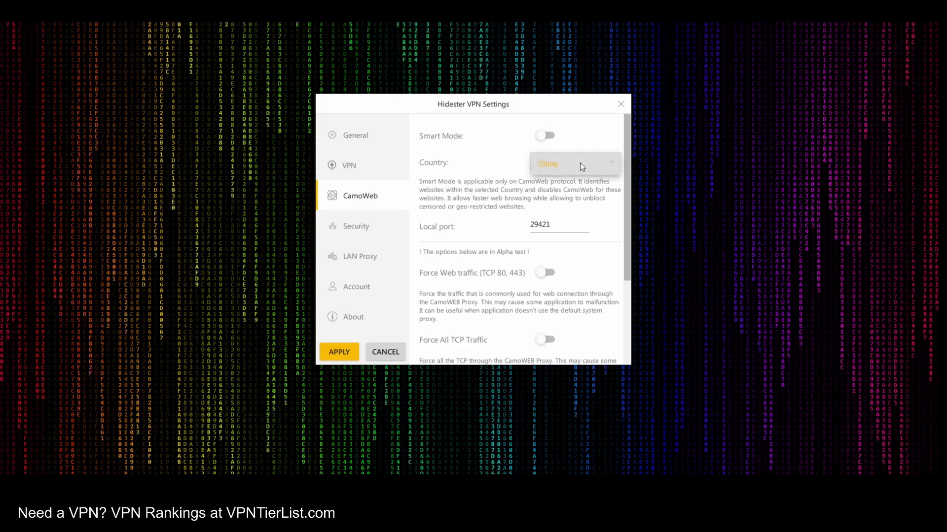
pyautogui.click(488, 167)
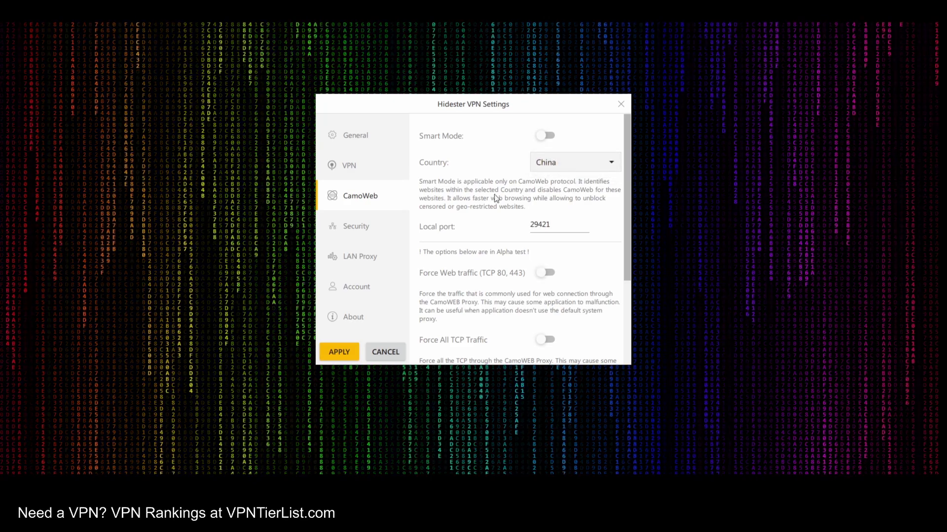
pyautogui.scroll(-3, 539, 244)
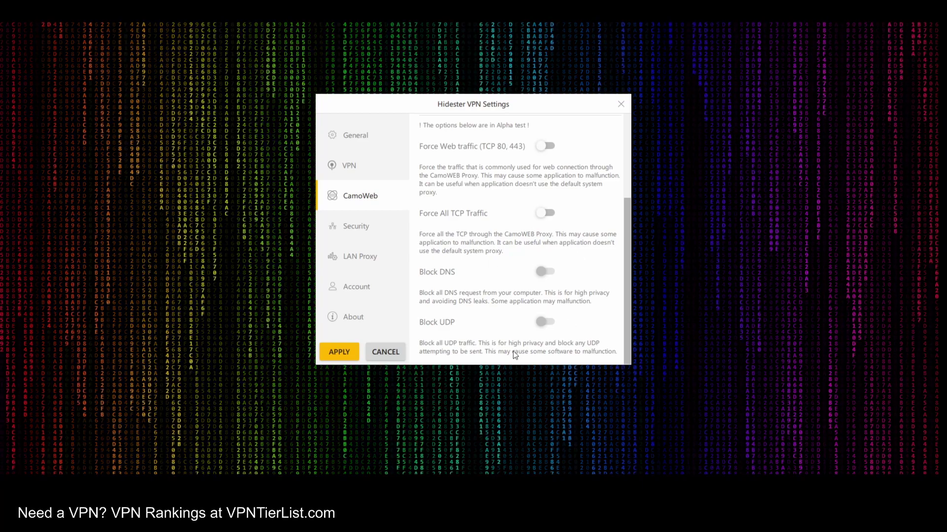
pyautogui.scroll(3, 552, 241)
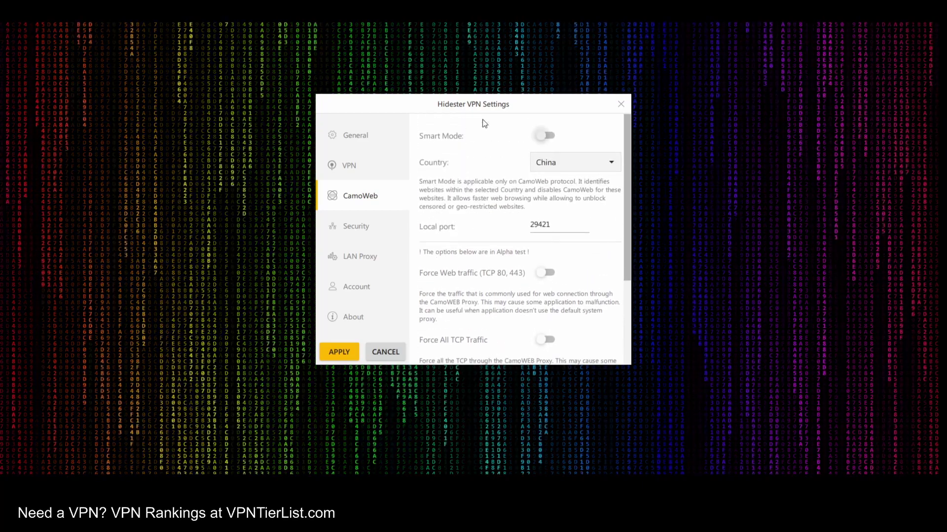
pyautogui.click(371, 231)
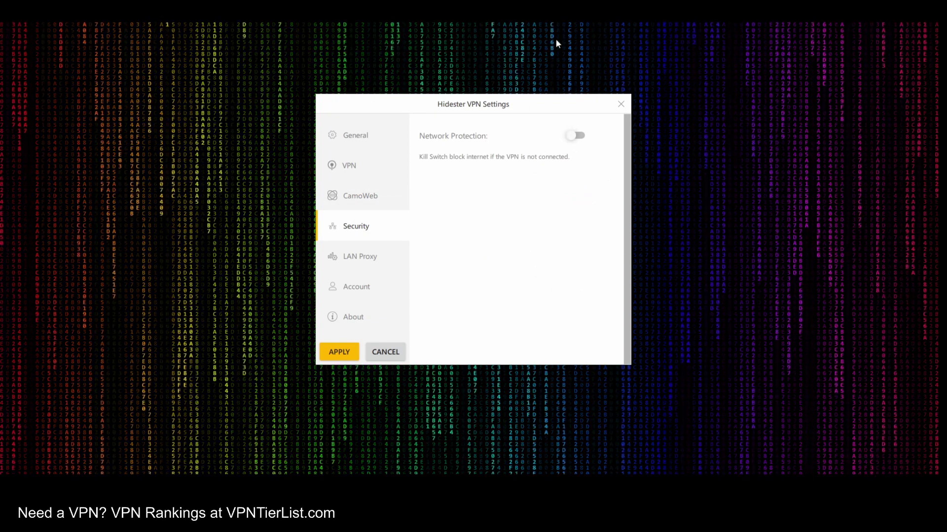
pyautogui.click(358, 258)
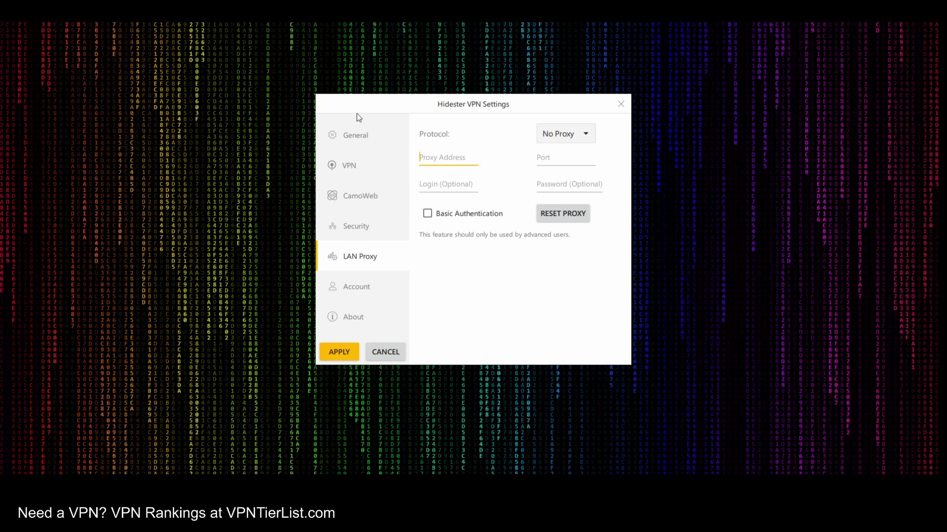
pyautogui.click(393, 349)
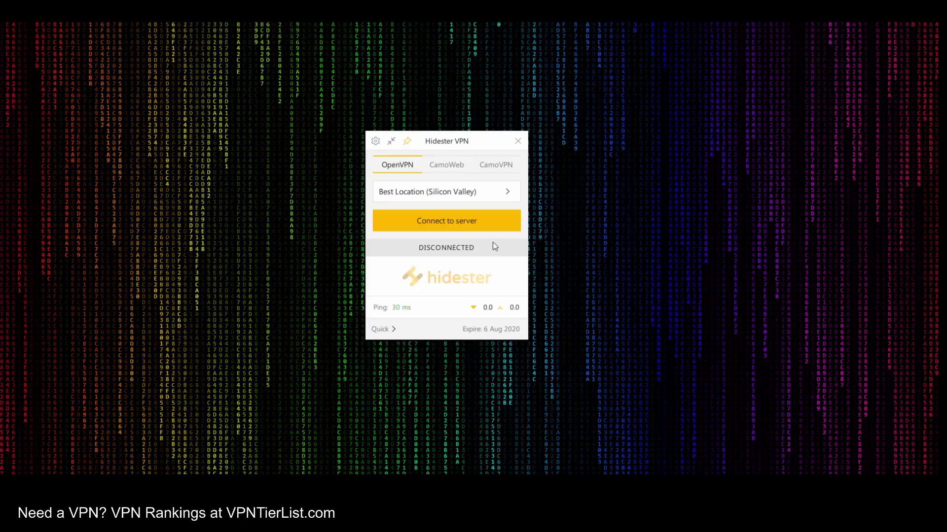
pyautogui.click(455, 166)
pyautogui.click(485, 165)
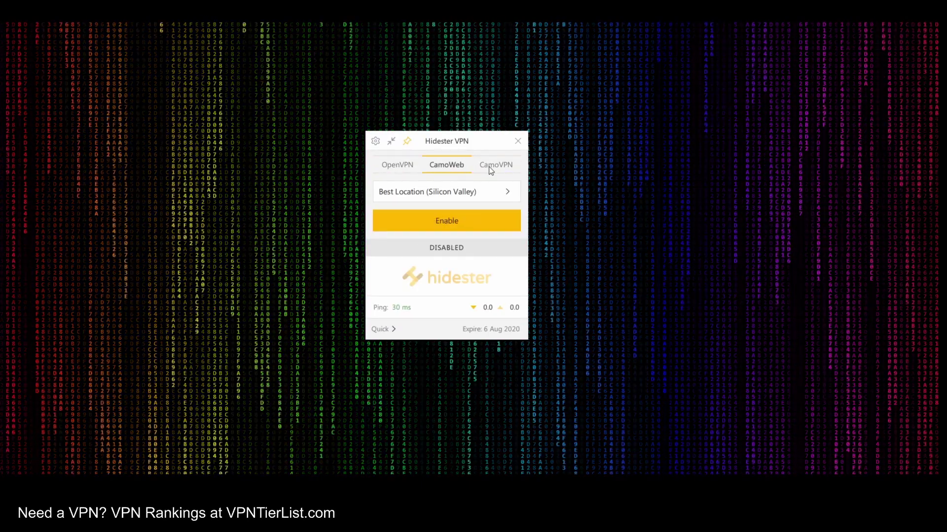
pyautogui.click(489, 166)
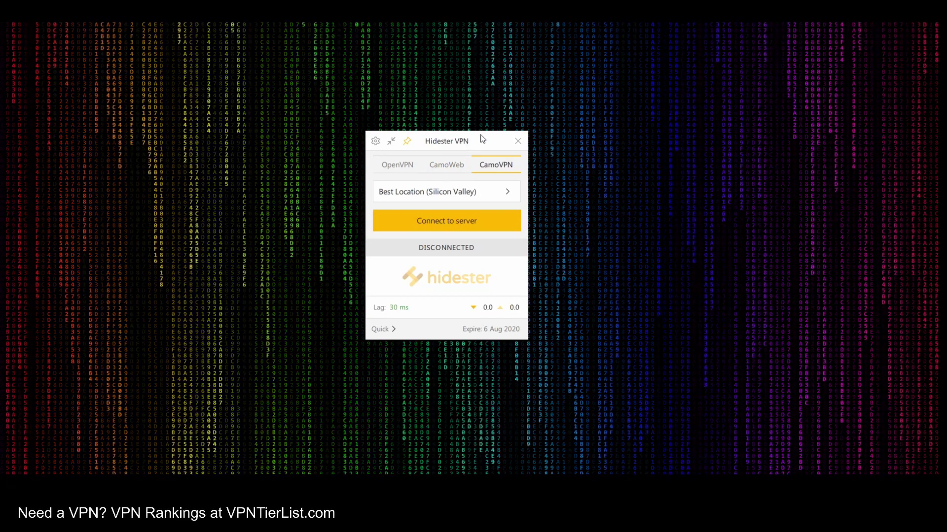
pyautogui.click(390, 163)
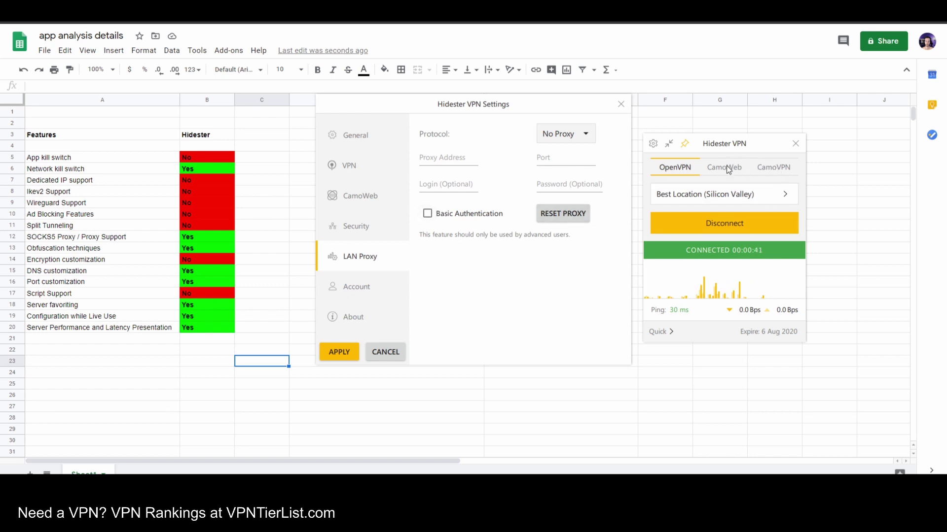
# Step: Browse the server location list, then disconnect and reconnect to the Silicon Valley server
pyautogui.click(754, 195)
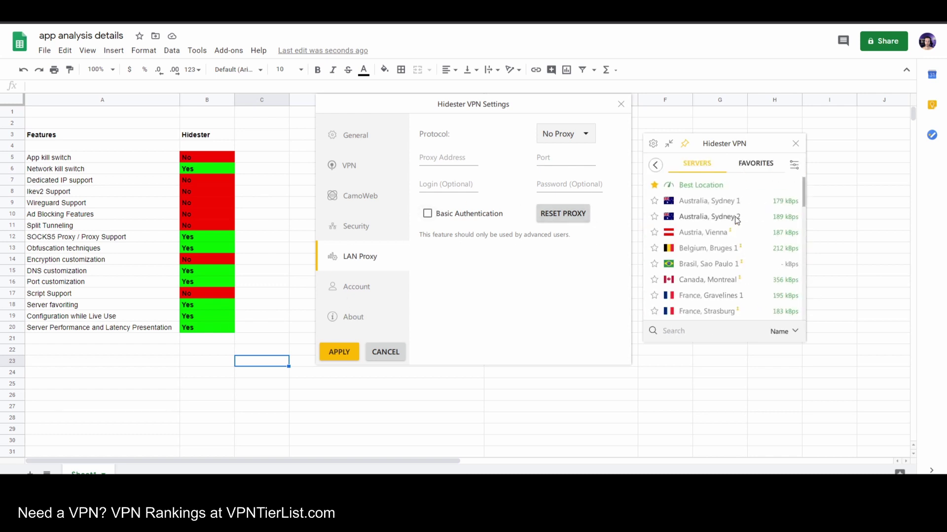
pyautogui.click(654, 168)
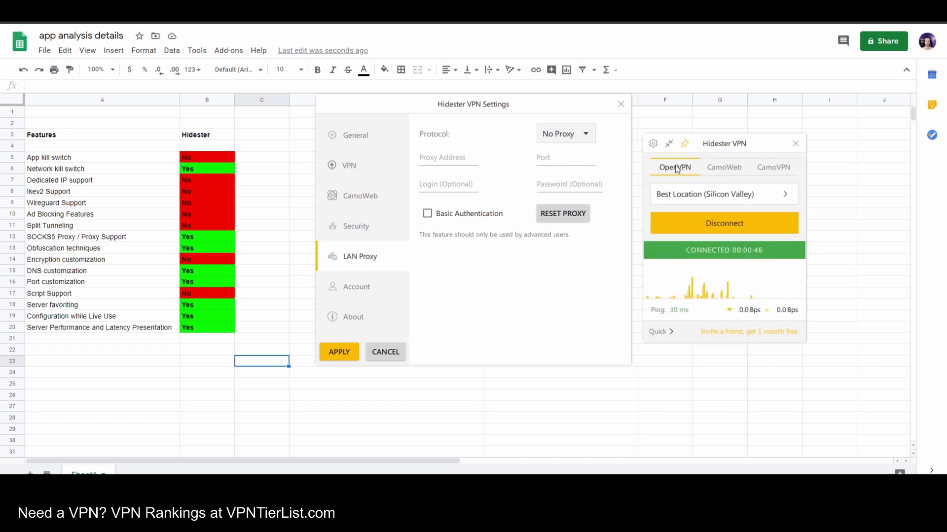
pyautogui.click(775, 199)
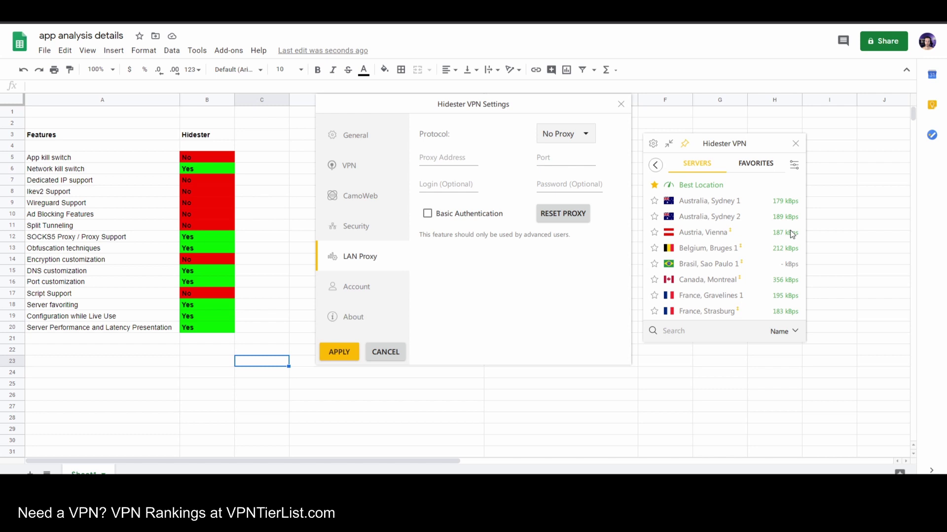
pyautogui.click(794, 164)
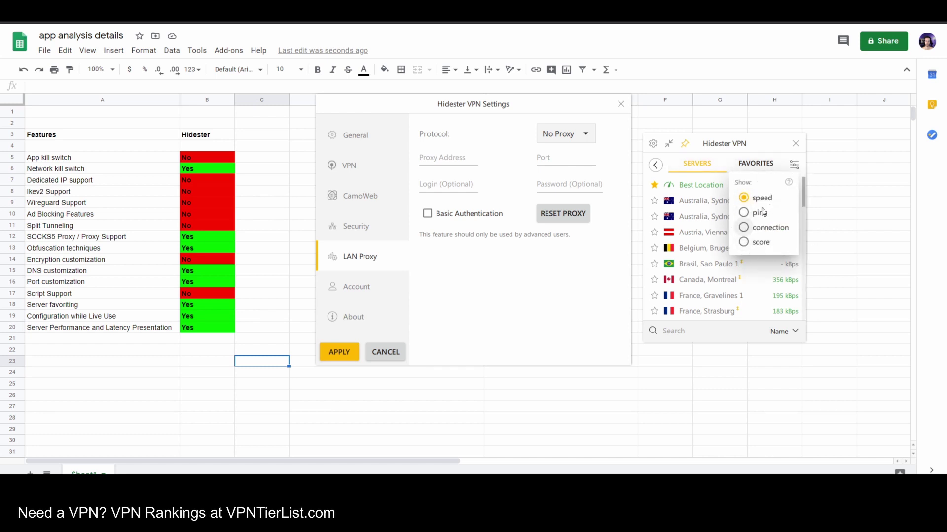
pyautogui.click(792, 166)
pyautogui.click(655, 165)
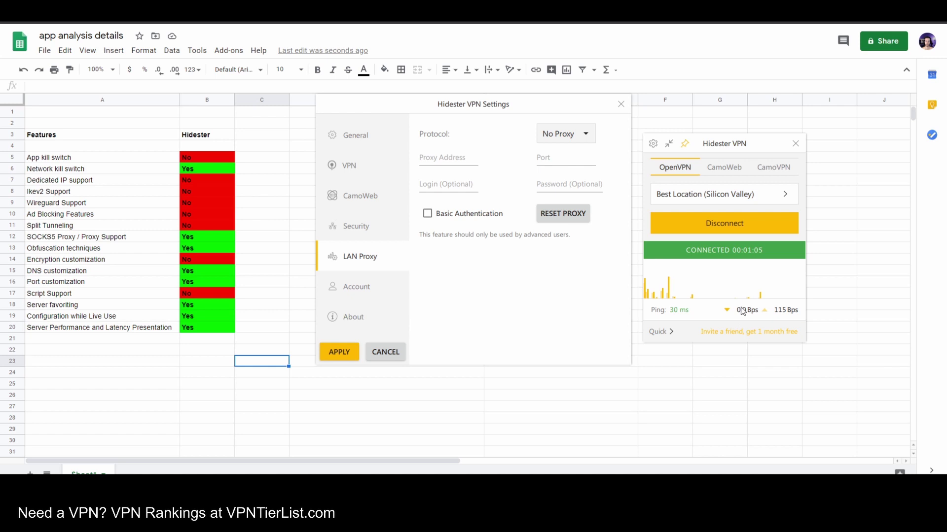
pyautogui.click(757, 223)
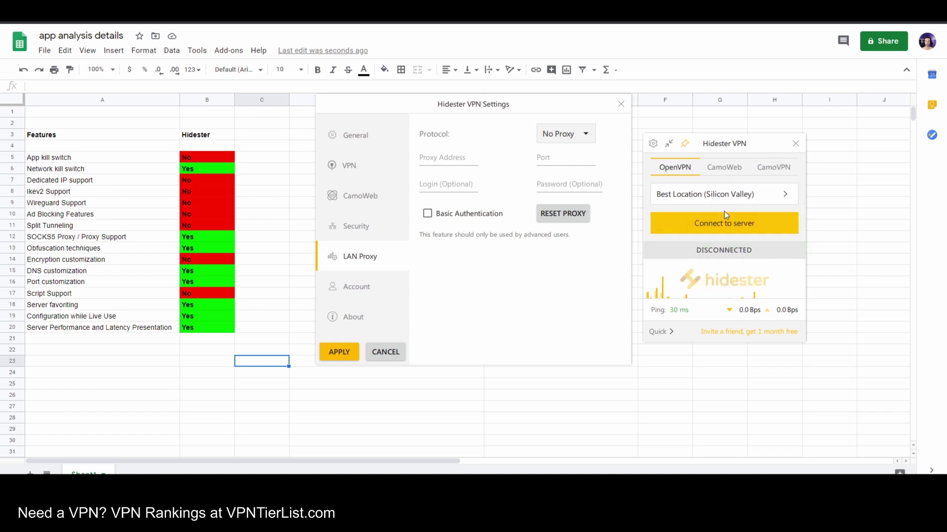
pyautogui.click(723, 221)
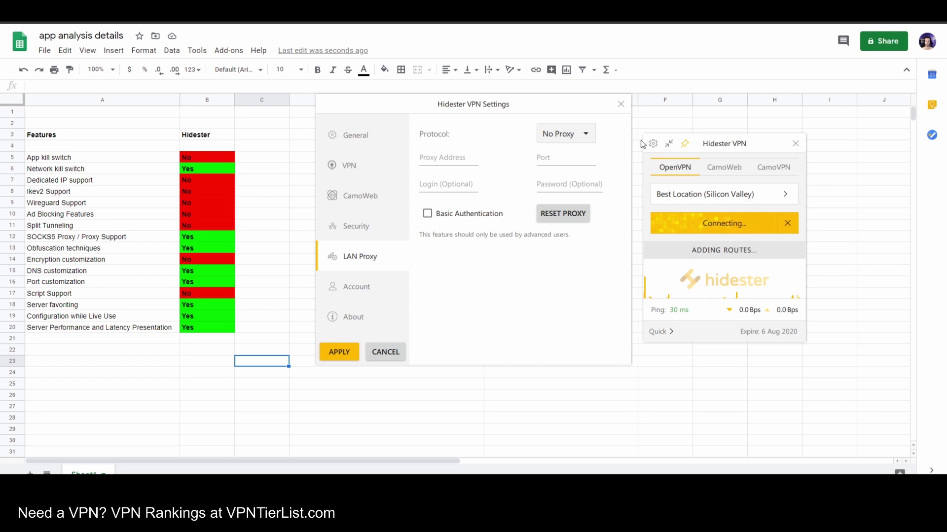
# Step: Close the VPN settings window and switch the theme colour to Night
pyautogui.click(654, 144)
pyautogui.click(665, 162)
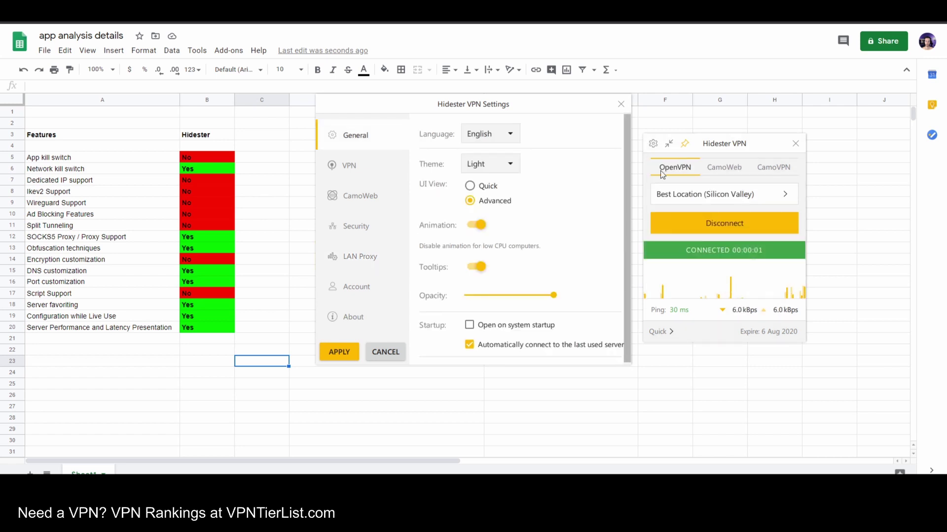
pyautogui.click(622, 104)
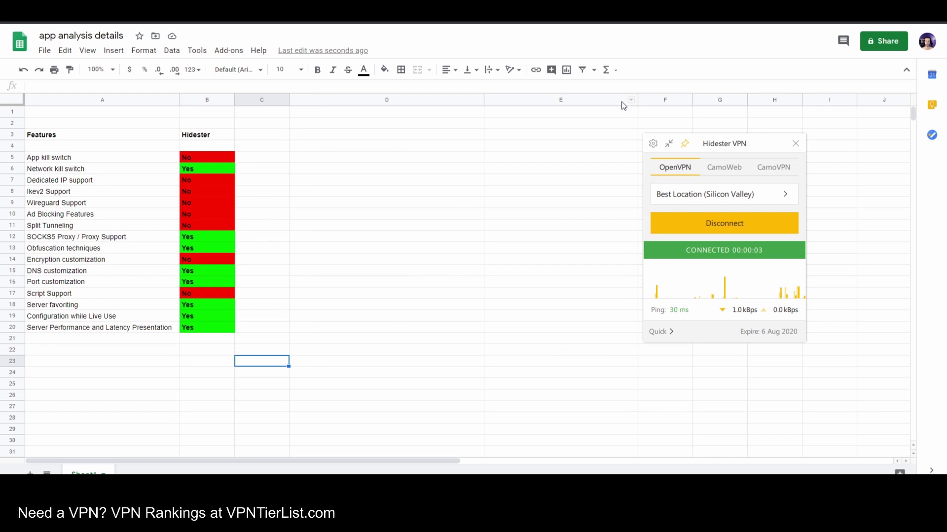
pyautogui.click(654, 144)
pyautogui.moveTo(695, 181)
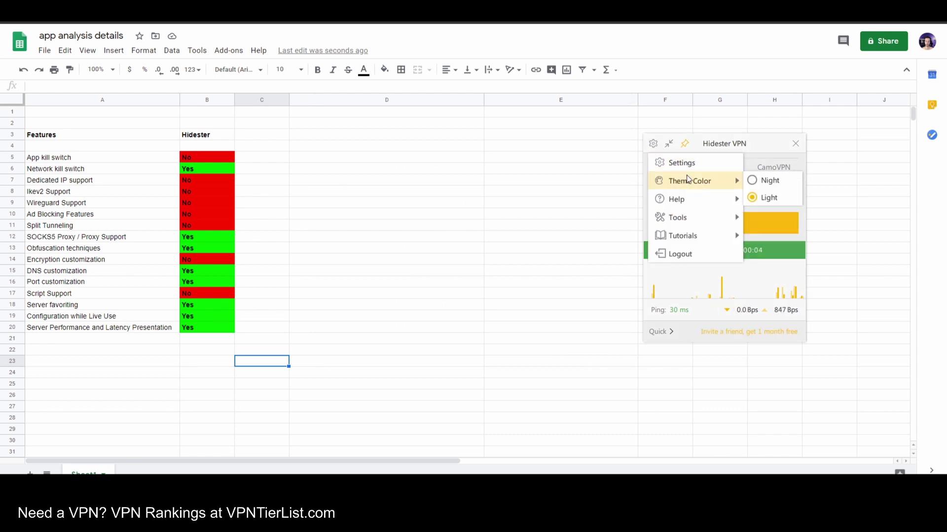
pyautogui.click(764, 179)
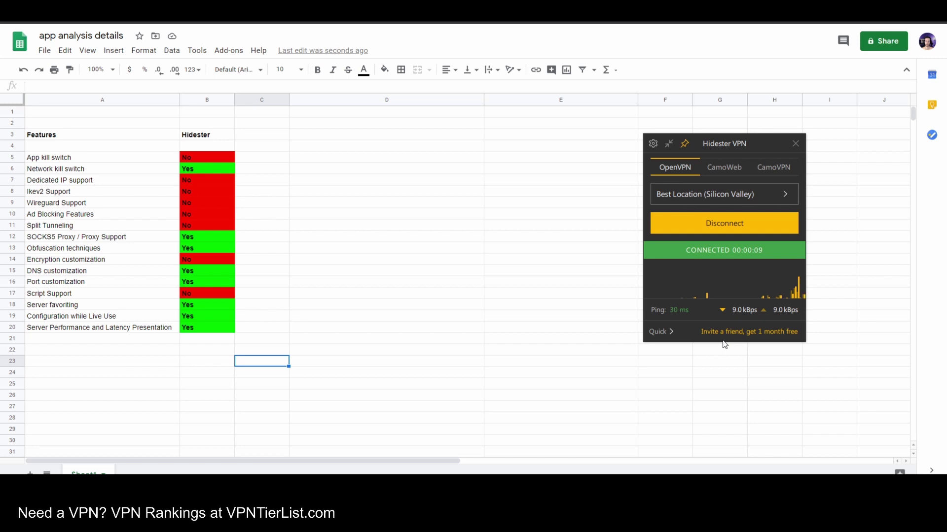
# Step: Try CamoWeb mode, dismiss its notice, switch to CamoVPN, then return to OpenVPN
pyautogui.click(738, 170)
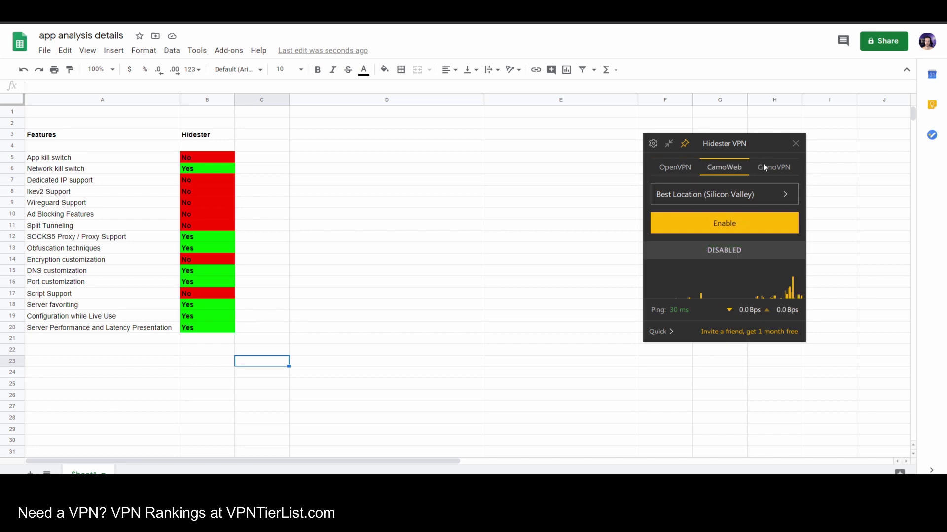
pyautogui.click(810, 160)
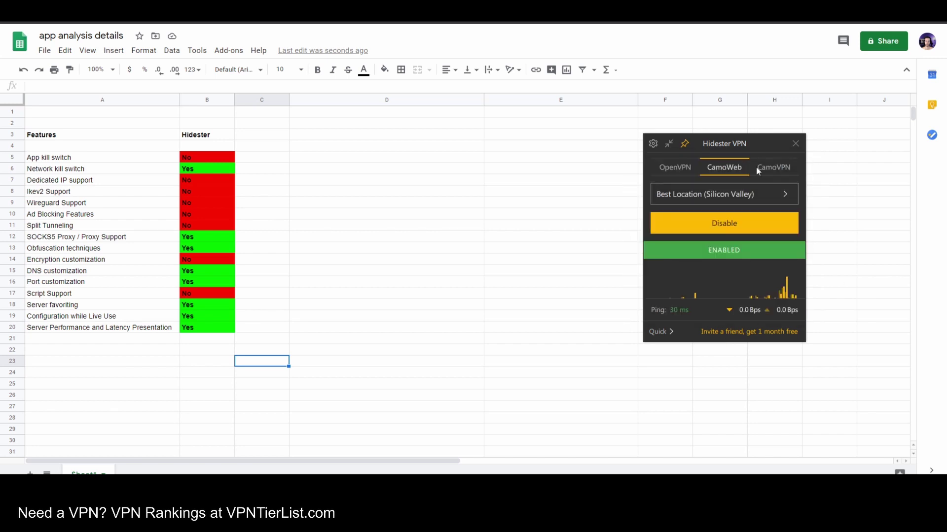
pyautogui.click(772, 167)
pyautogui.click(675, 167)
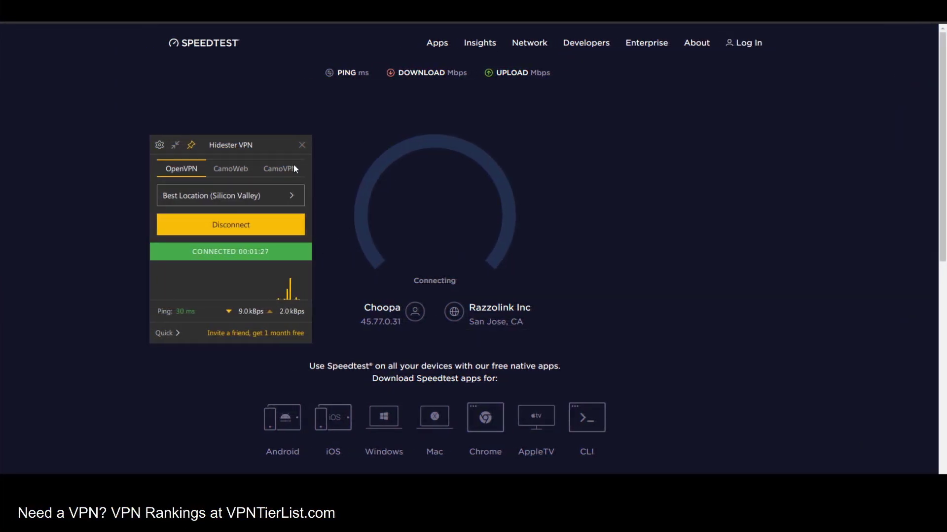
# Step: Raise the VPN window slightly while Speedtest finishes at 25 ms ping and 11.73 Mbps download
pyautogui.moveTo(252, 144); pyautogui.dragTo(252, 139)
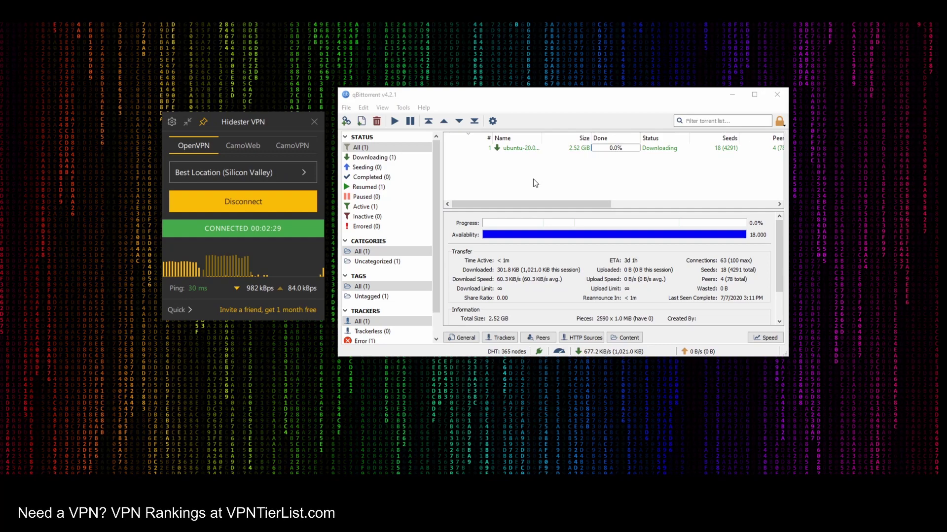
# Step: Select the Ubuntu torrent to watch its transfer details as it downloads, then deselect it
pyautogui.click(627, 149)
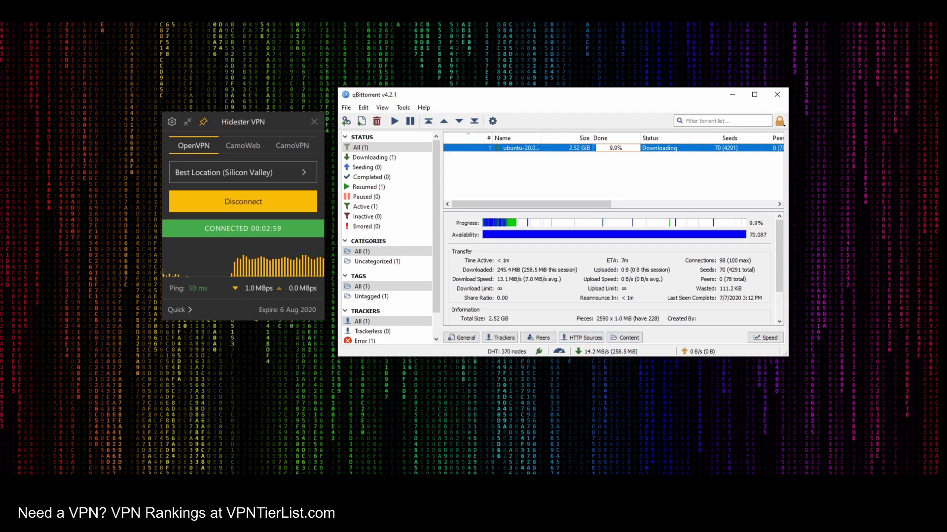
pyautogui.click(818, 303)
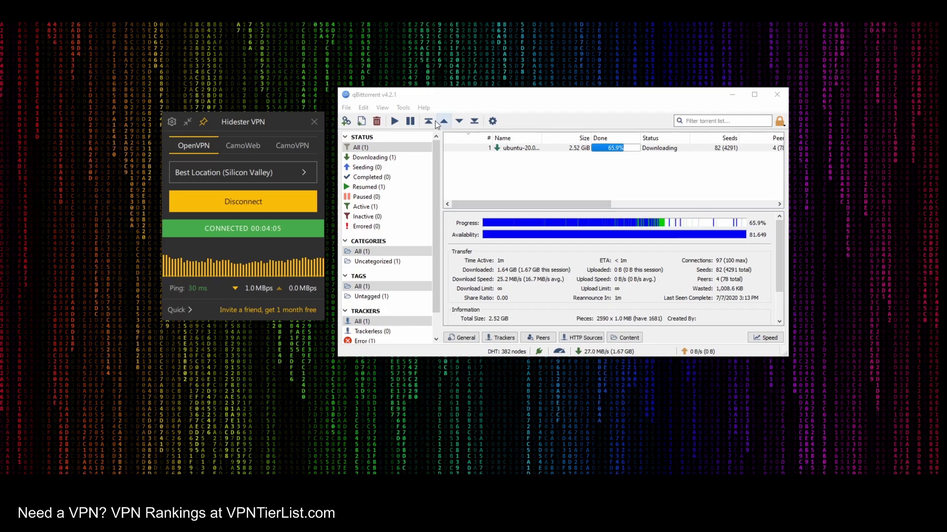
# Step: Pause the Ubuntu torrent at 68.7% with 1.72 GB downloaded
pyautogui.click(411, 122)
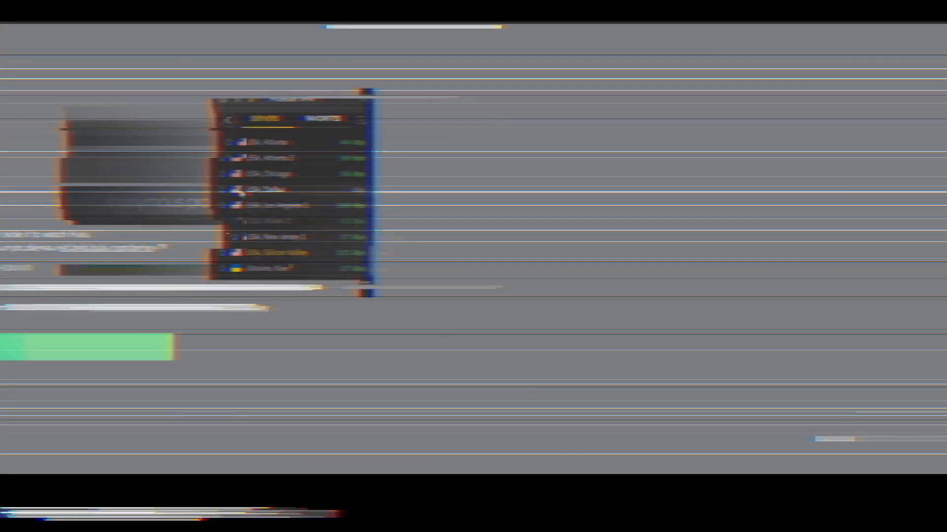
# Step: Move the VPN window aside to reveal Hulu's proxy/VPN block error P-EDU101
pyautogui.moveTo(437, 96); pyautogui.dragTo(560, 184)
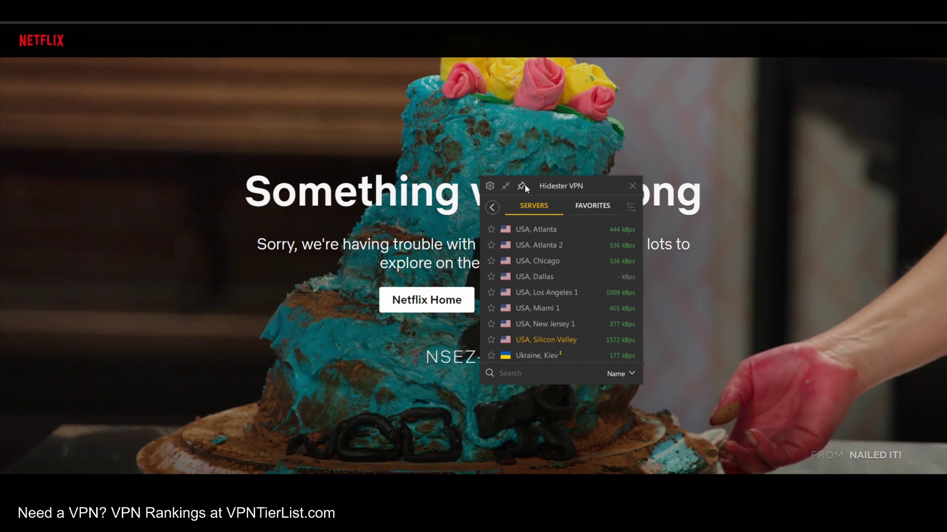
# Step: Drag the Hidester VPN window to the right so Hulu's proxy/VPN error is fully visible
pyautogui.moveTo(524, 184); pyautogui.dragTo(830, 182)
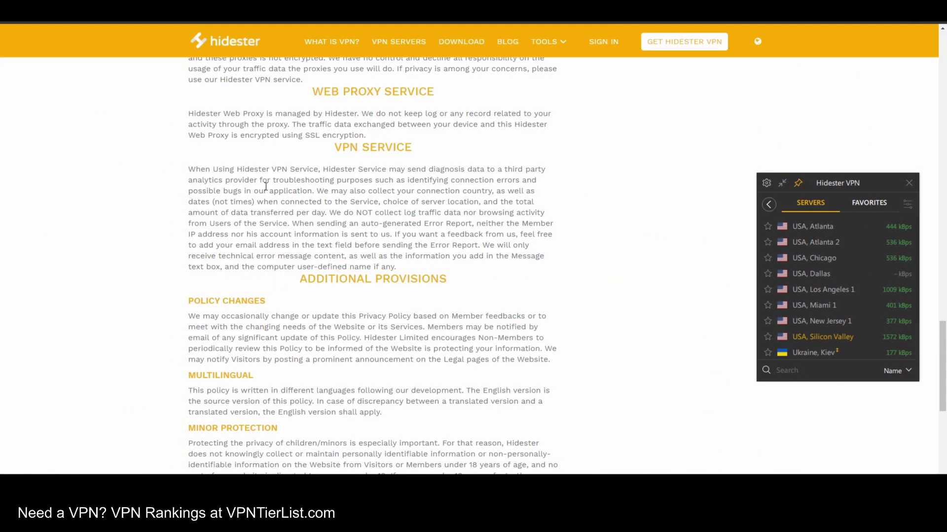
# Step: Highlight the VPN Service phrases on troubleshooting, connection country, server location, and no traffic logging
pyautogui.moveTo(191, 169); pyautogui.dragTo(387, 180)
pyautogui.click(407, 166)
pyautogui.moveTo(341, 179); pyautogui.dragTo(544, 185)
pyautogui.click(271, 189)
pyautogui.moveTo(382, 191); pyautogui.dragTo(497, 191)
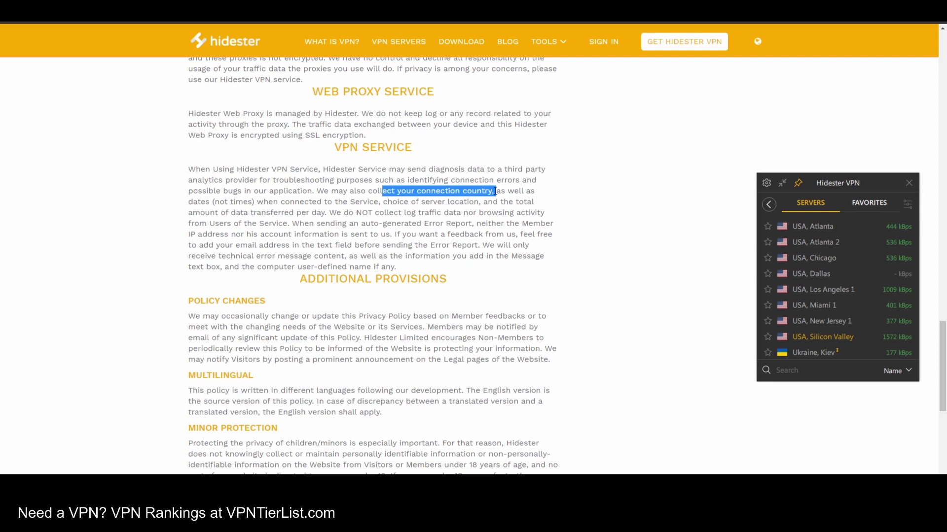
pyautogui.moveTo(253, 202); pyautogui.dragTo(480, 197)
pyautogui.click(255, 211)
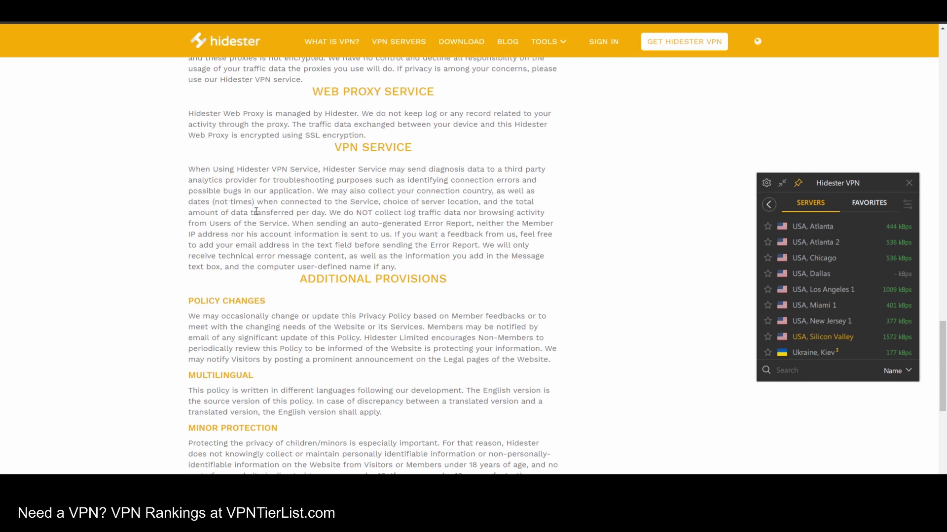
pyautogui.moveTo(331, 212); pyautogui.dragTo(510, 232)
pyautogui.click(483, 223)
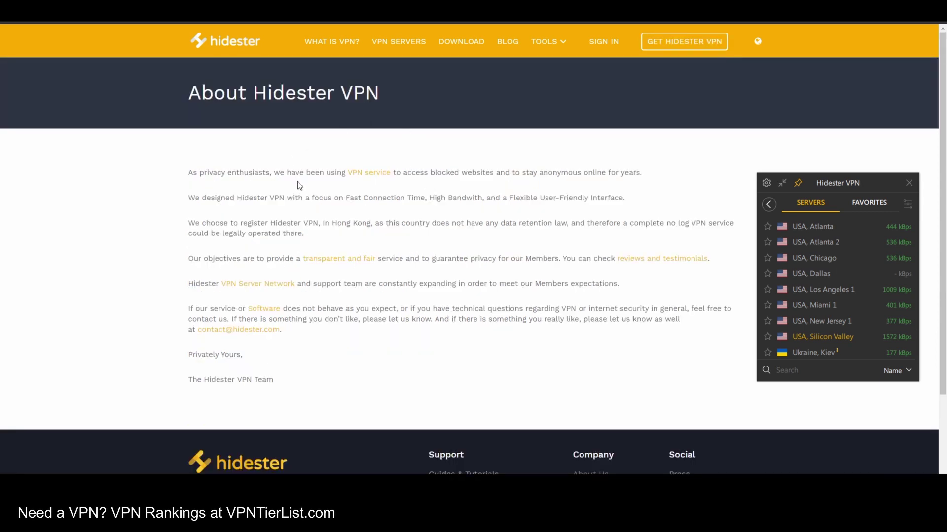
# Step: Highlight the About page sentence stating Hidester is registered in Hong Kong
pyautogui.moveTo(323, 223); pyautogui.dragTo(478, 235)
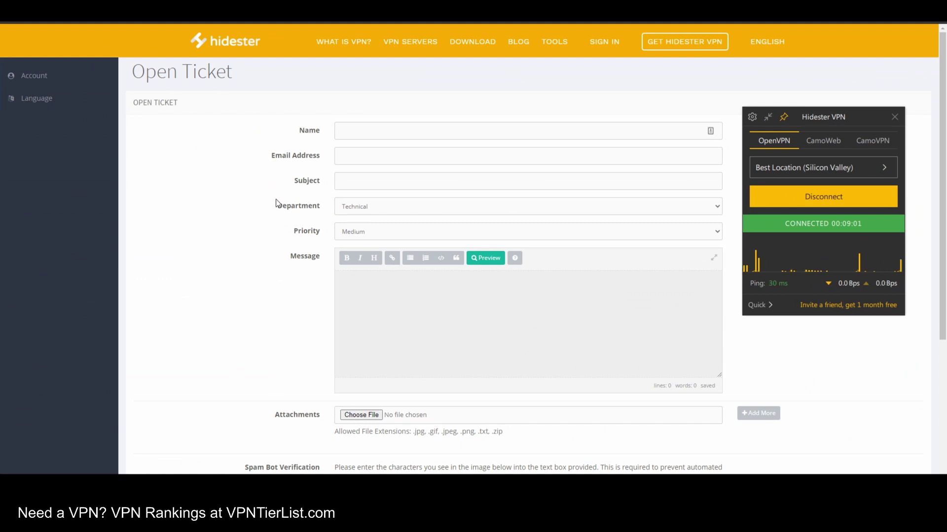
pyautogui.scroll(-1, 274, 141)
pyautogui.scroll(-3, 276, 129)
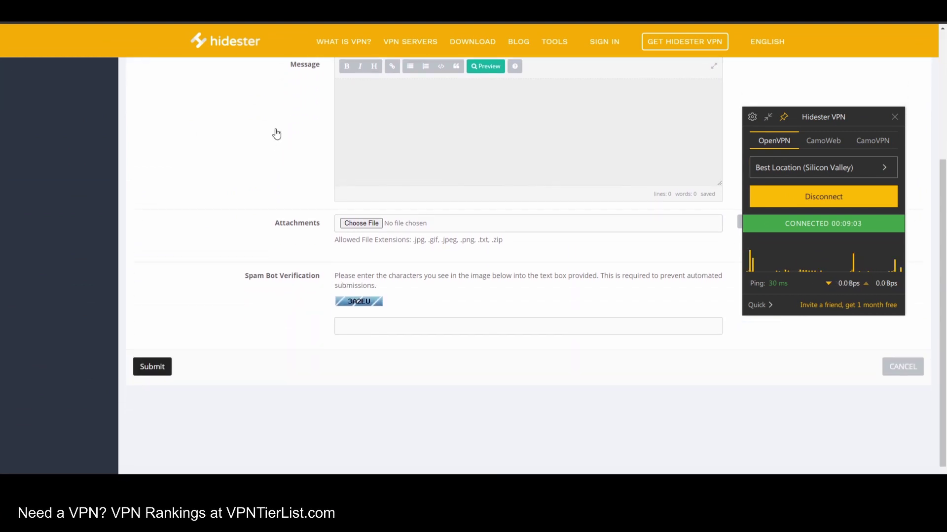
pyautogui.scroll(4, 266, 138)
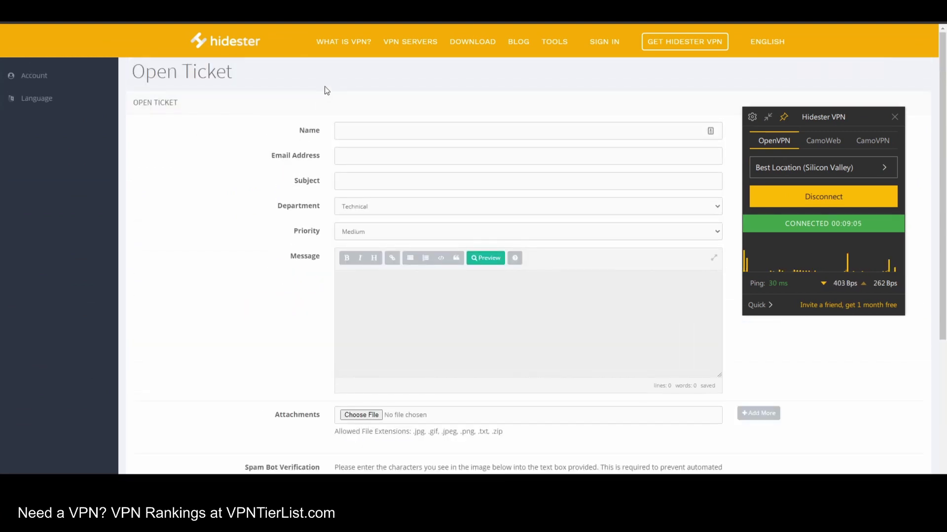